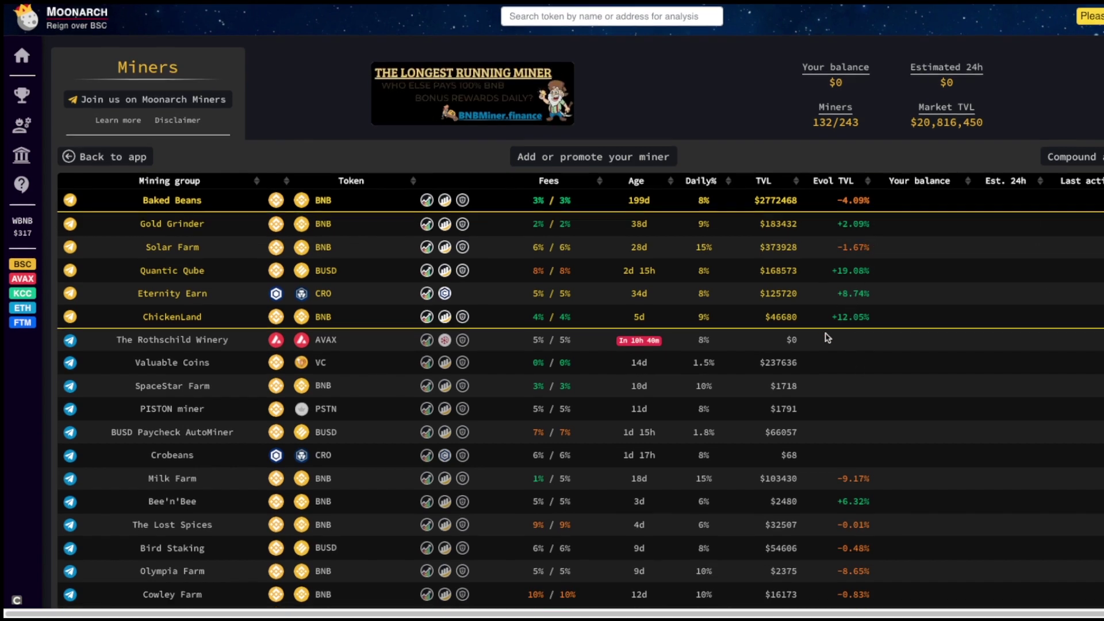
scroll(828, 335, "down", 5)
scroll(827, 336, "down", 3)
scroll(829, 334, "down", 2)
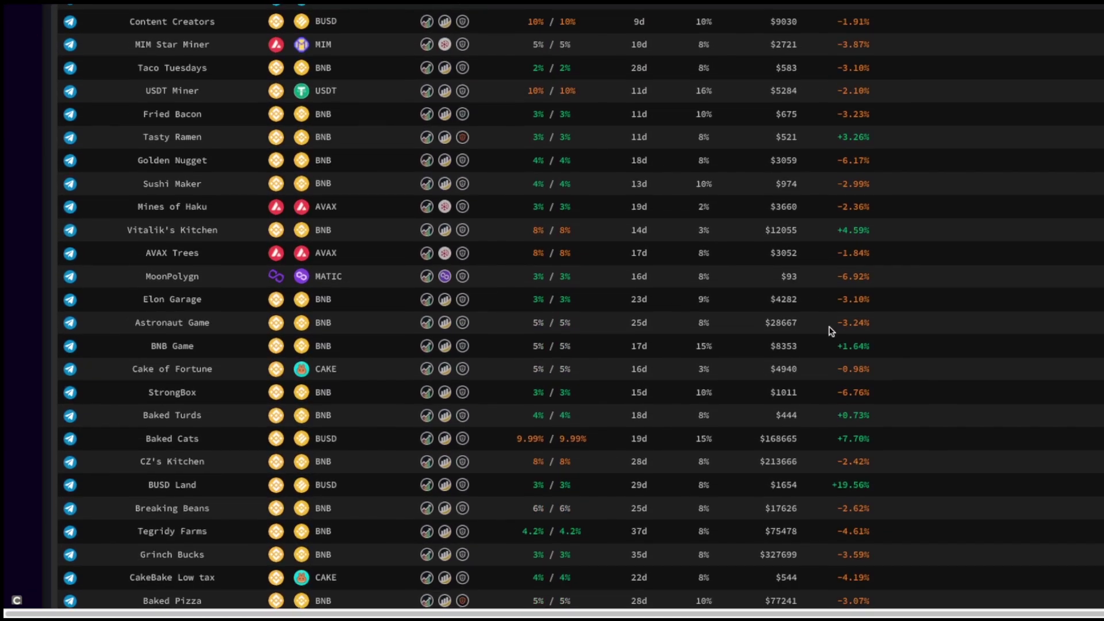
scroll(830, 330, "down", 4)
scroll(830, 330, "up", 1)
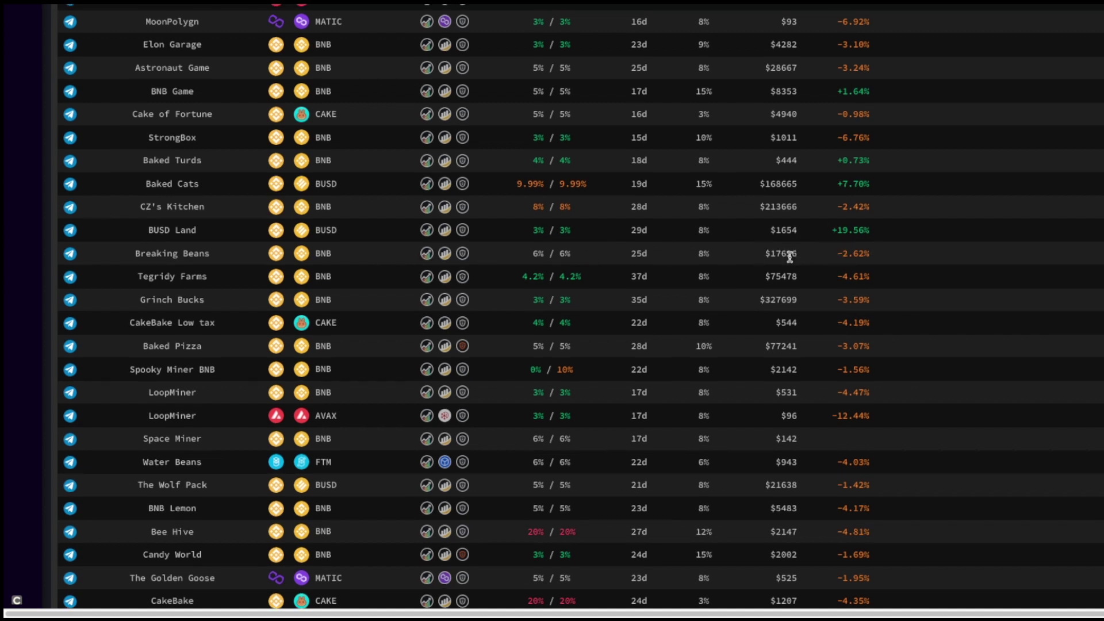
scroll(790, 257, "up", 1)
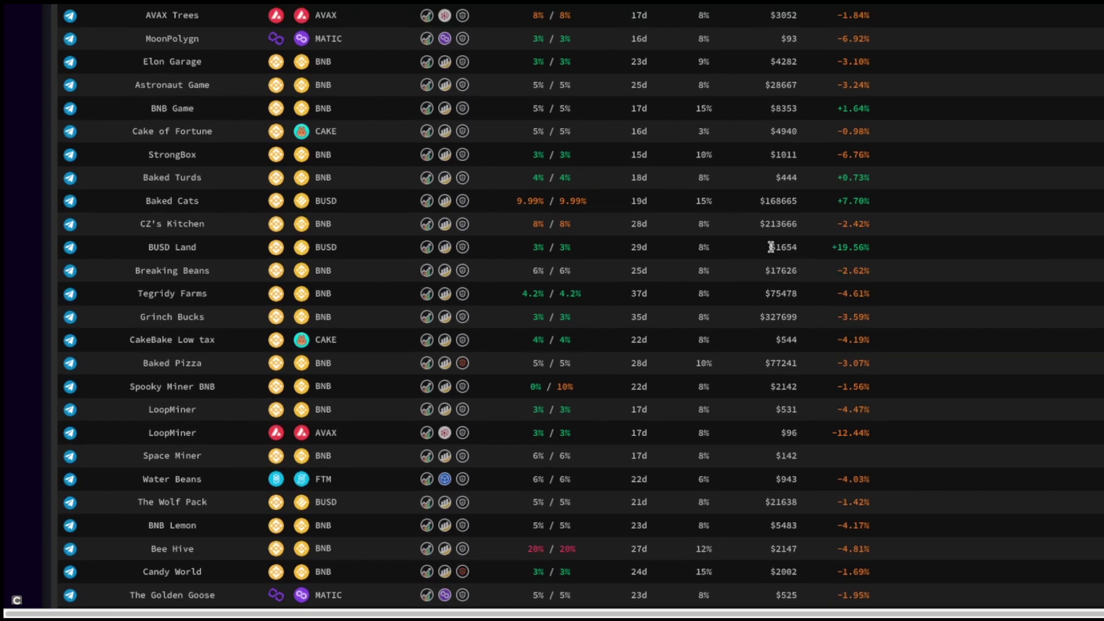
scroll(835, 283, "up", 1)
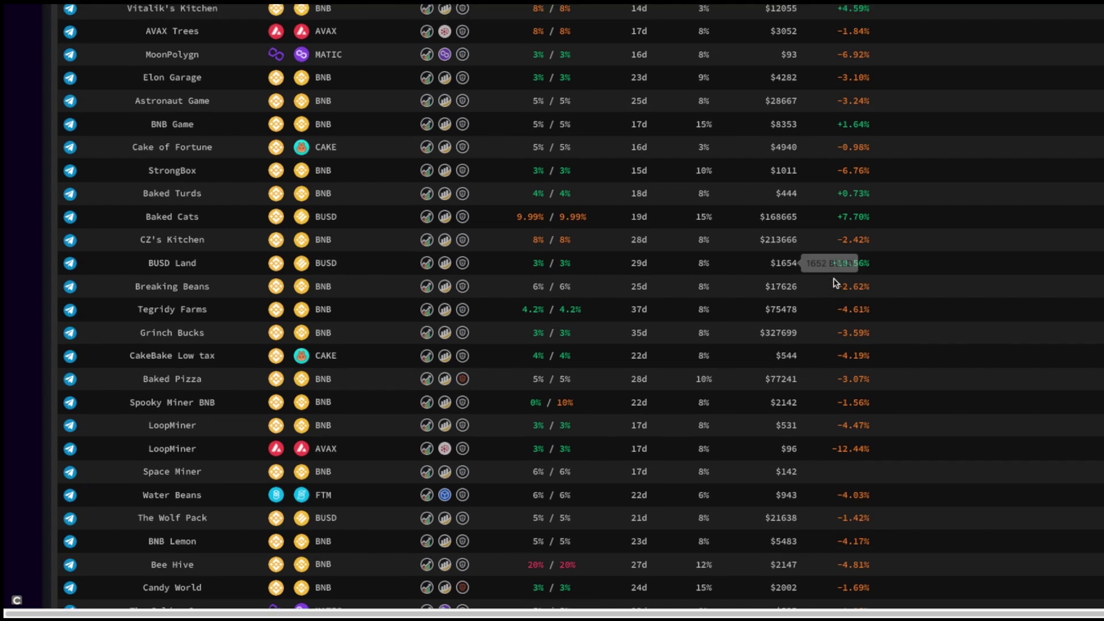
scroll(834, 286, "up", 2)
scroll(832, 286, "up", 1)
scroll(830, 289, "up", 2)
scroll(828, 294, "up", 1)
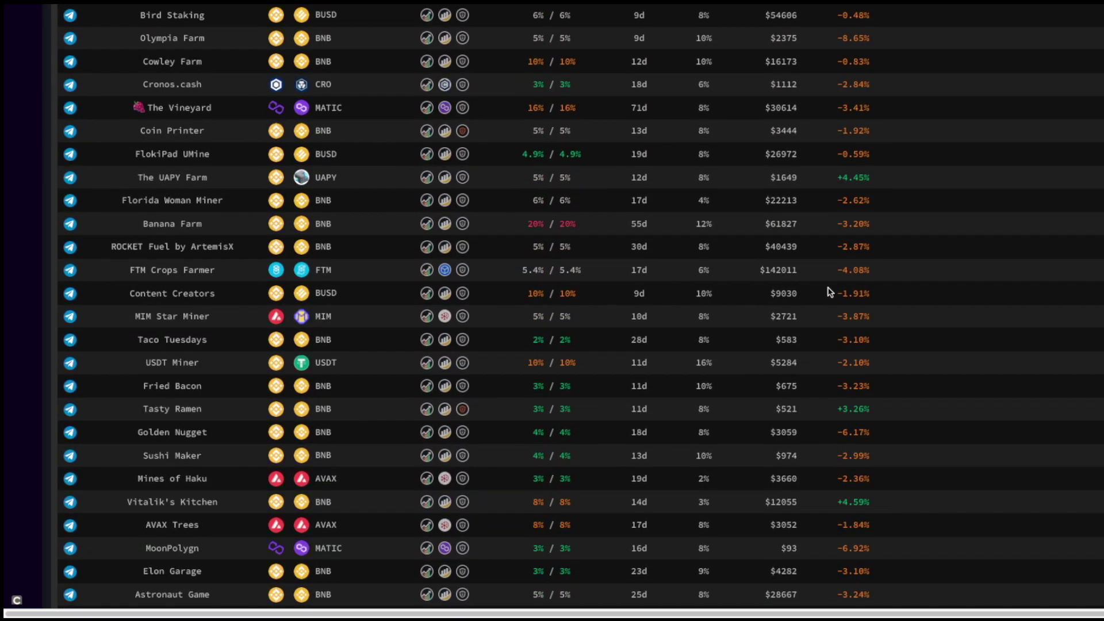
scroll(829, 293, "up", 2)
scroll(829, 290, "up", 3)
scroll(824, 287, "up", 2)
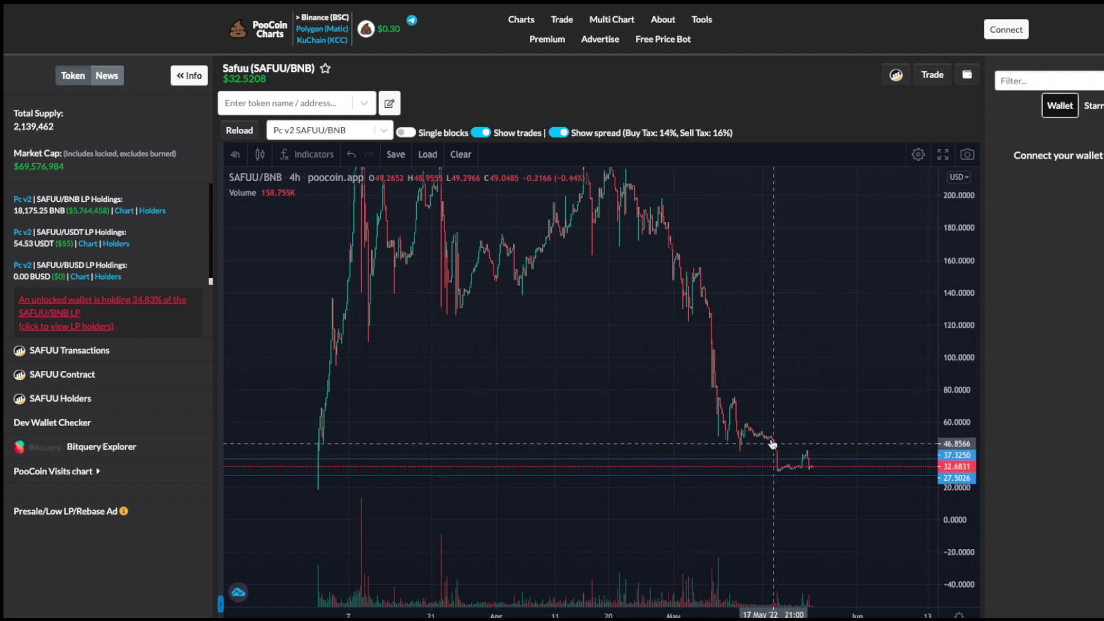
scroll(756, 450, "up", 2)
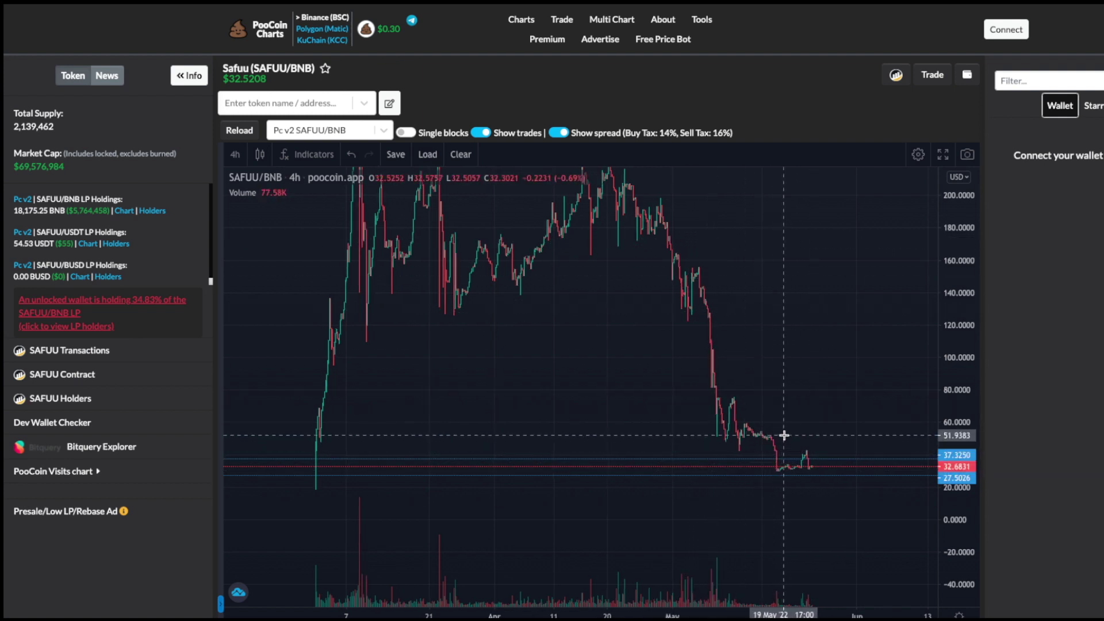
scroll(781, 457, "up", 2)
scroll(779, 469, "up", 2)
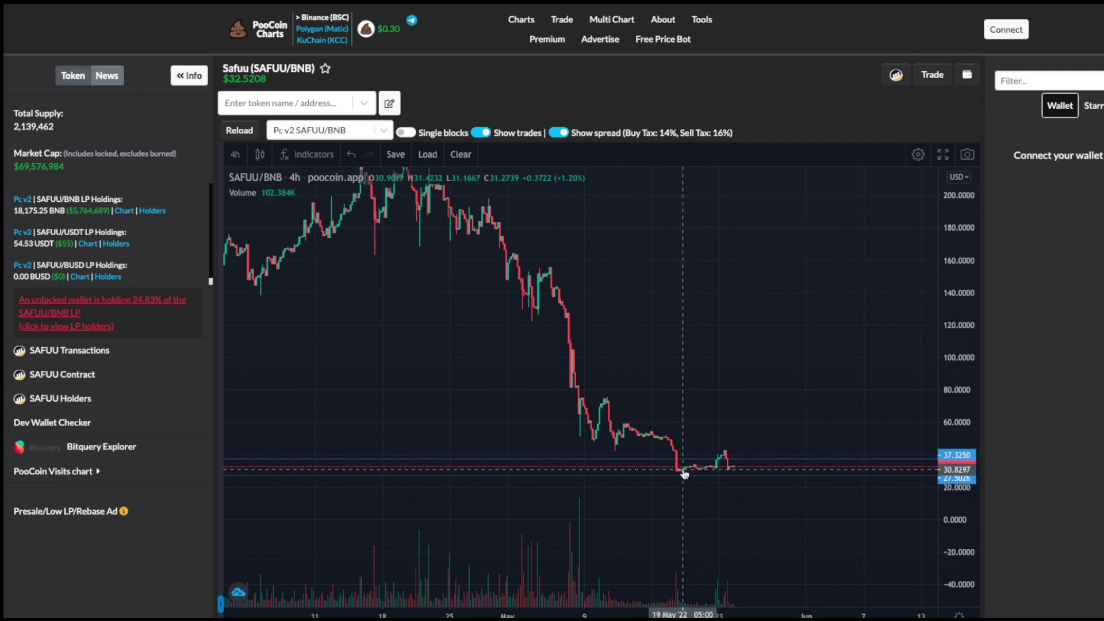
scroll(939, 461, "down", 3)
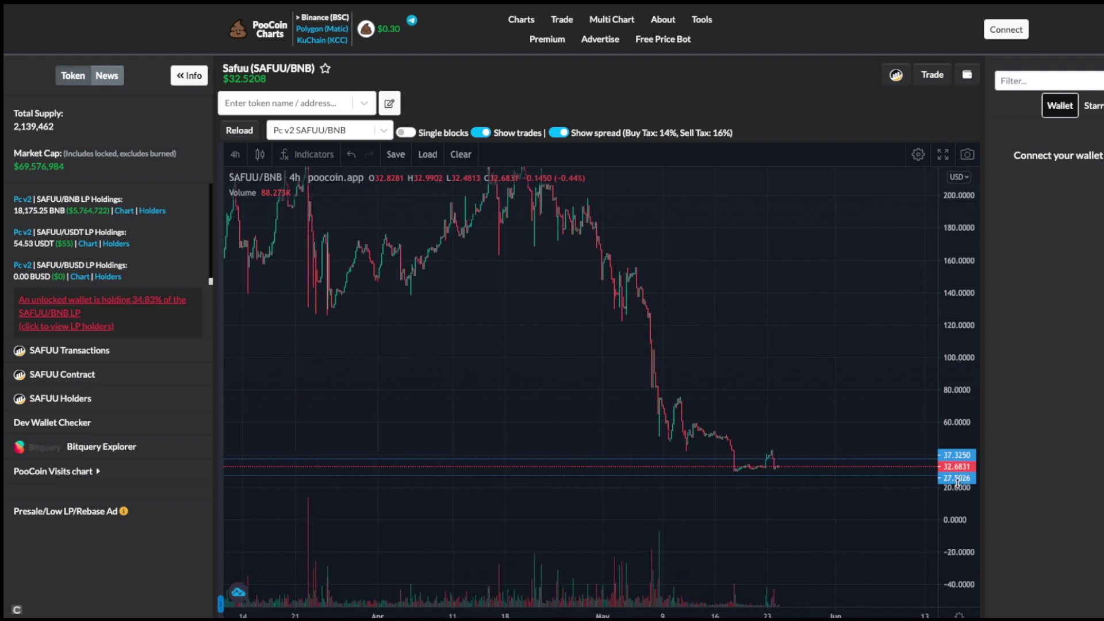
scroll(998, 467, "down", 1)
scroll(997, 467, "down", 4)
scroll(957, 440, "down", 2)
scroll(785, 446, "down", 1)
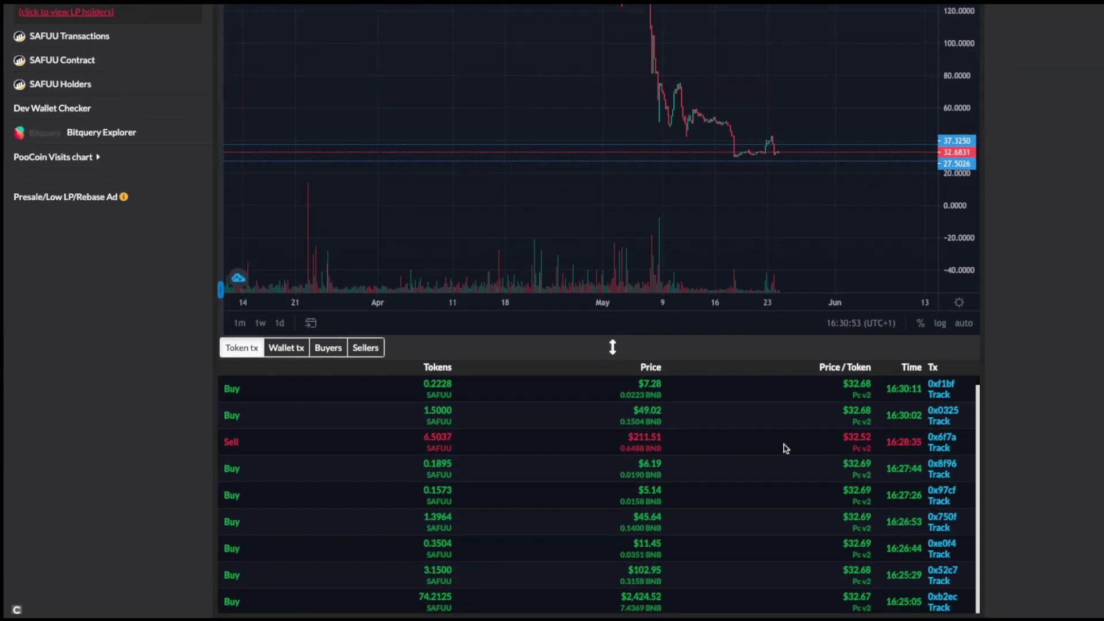
scroll(722, 423, "down", 1)
scroll(720, 429, "down", 2)
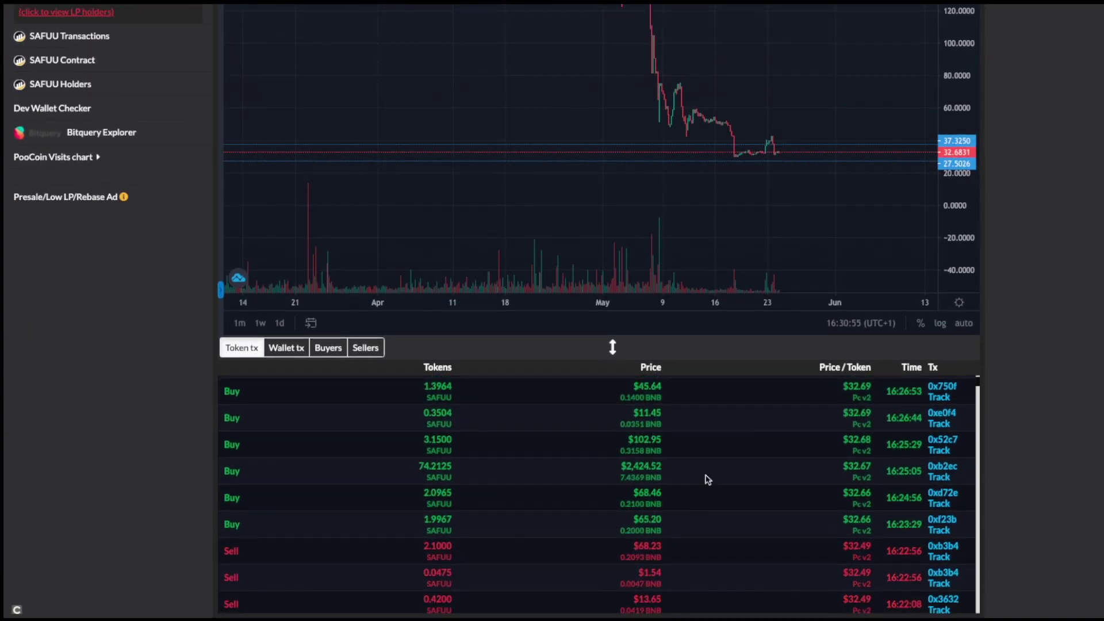
scroll(651, 443, "down", 1)
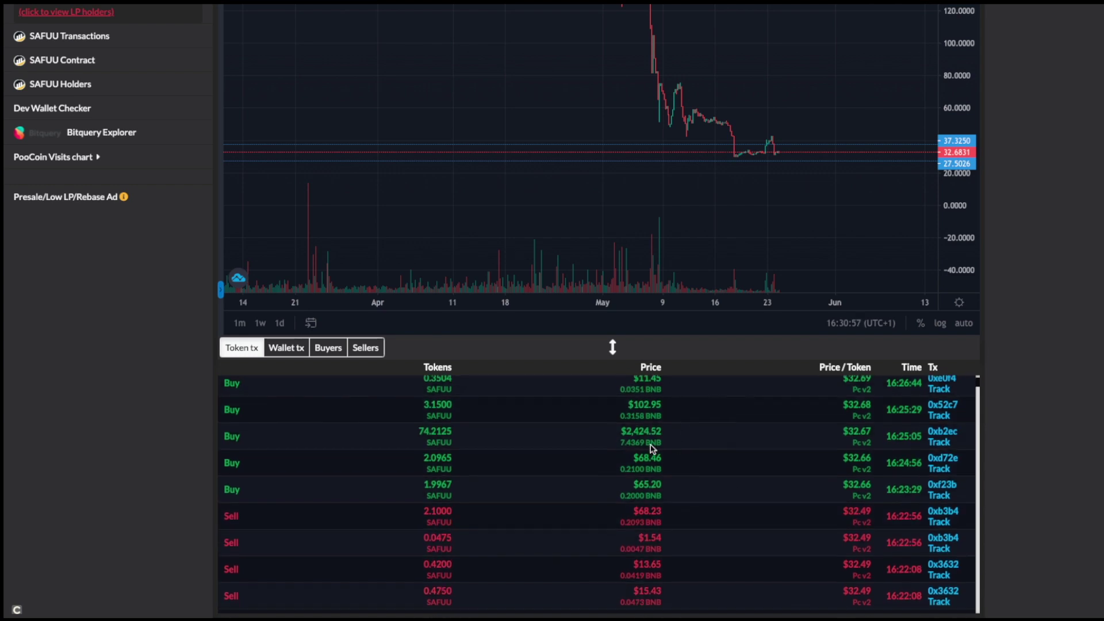
scroll(665, 447, "down", 1)
scroll(678, 452, "down", 2)
scroll(670, 475, "down", 1)
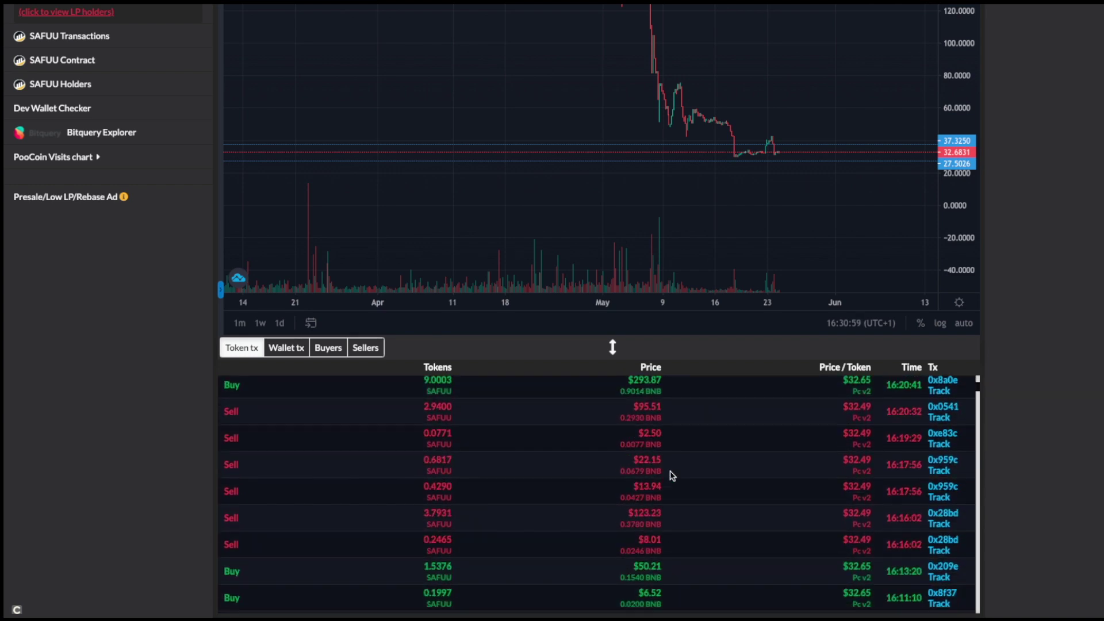
scroll(678, 476, "down", 2)
scroll(681, 475, "down", 1)
scroll(657, 454, "down", 1)
scroll(660, 456, "down", 1)
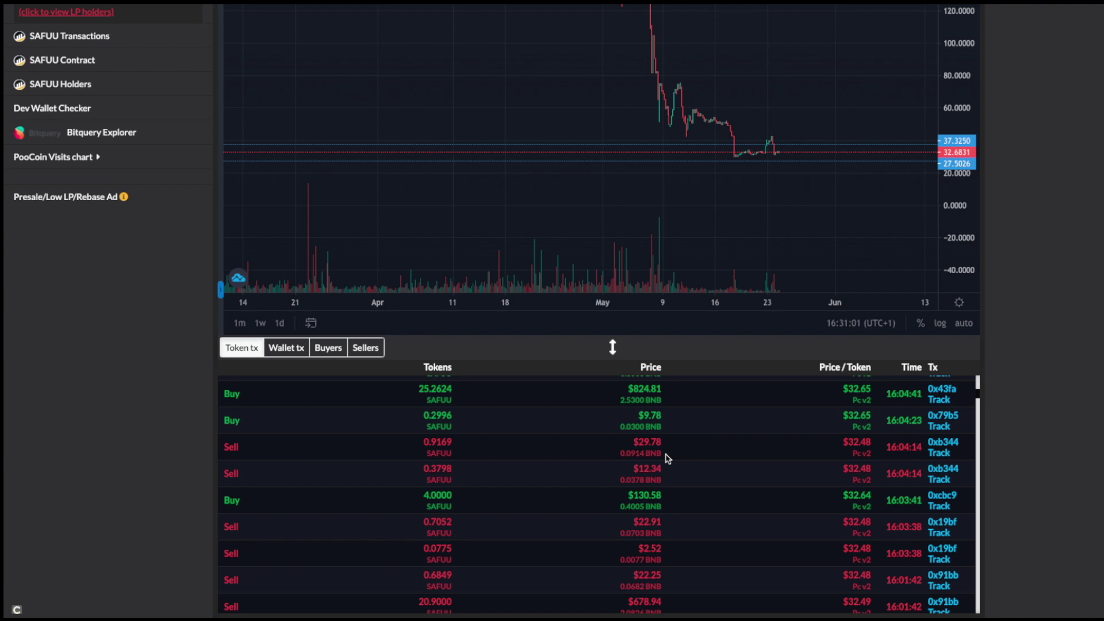
scroll(664, 455, "down", 1)
scroll(663, 462, "down", 1)
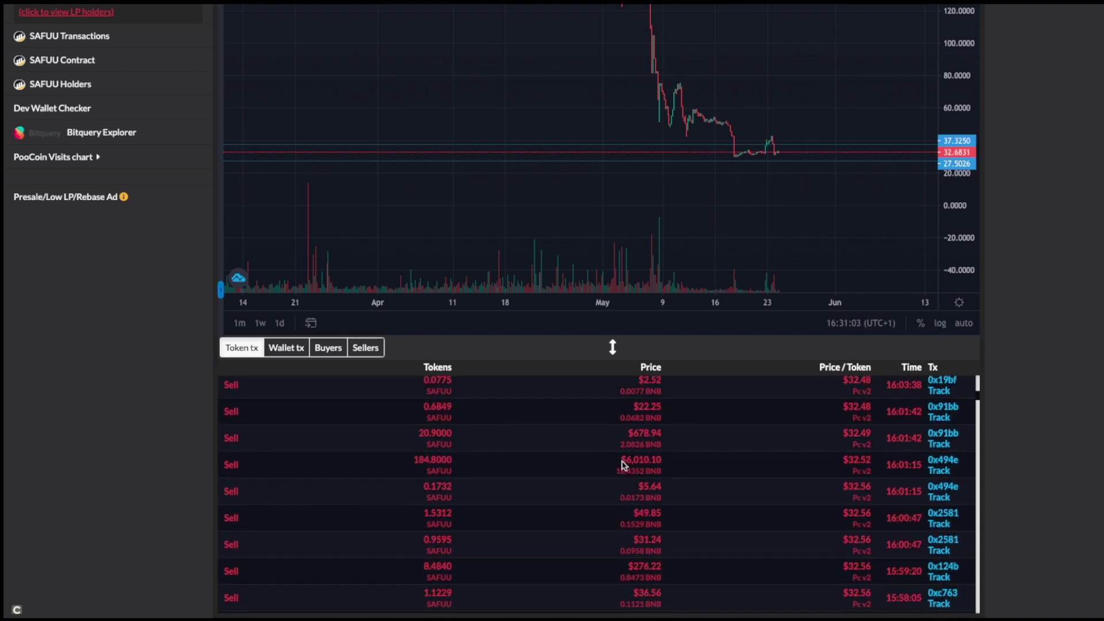
scroll(651, 460, "down", 1)
scroll(656, 462, "down", 1)
scroll(657, 479, "down", 1)
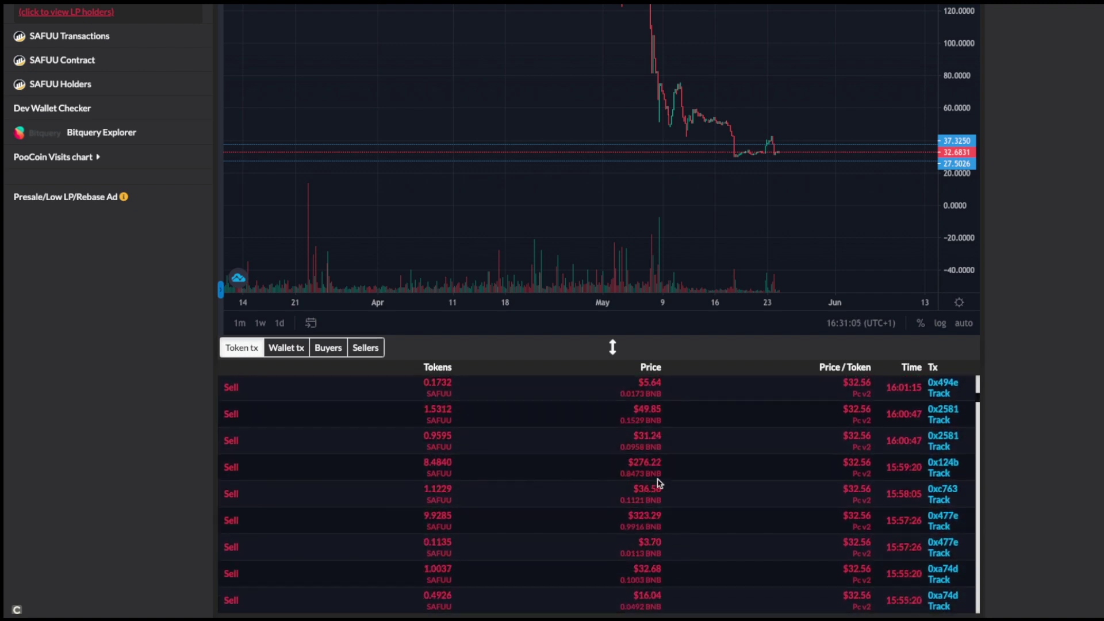
scroll(649, 501, "down", 1)
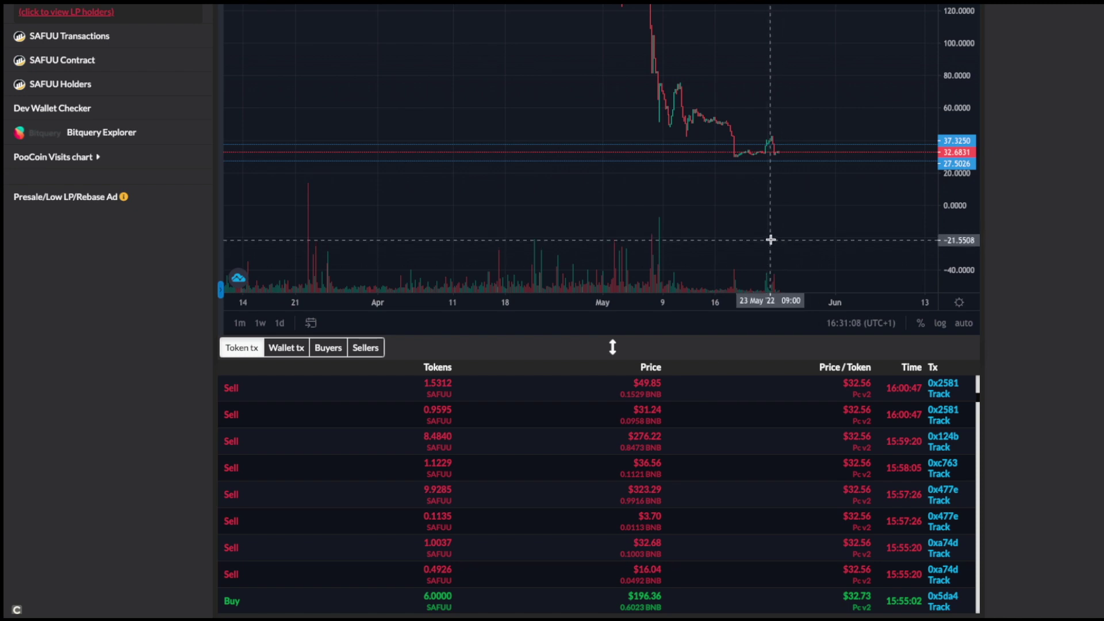
scroll(812, 254, "up", 2)
scroll(1065, 266, "up", 2)
scroll(1027, 264, "up", 2)
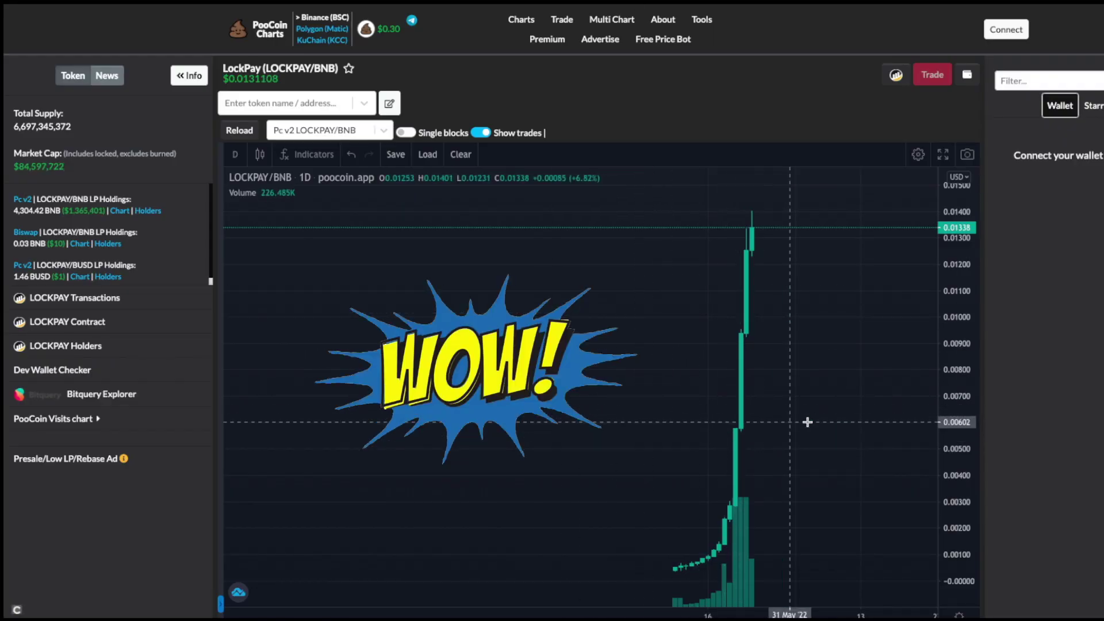
Step: Switch the LOCKPAY/BNB chart to 4-hour candles and rescale the price axis to show the surge toward 0.0132
left_click_drag(808, 422, 805, 435)
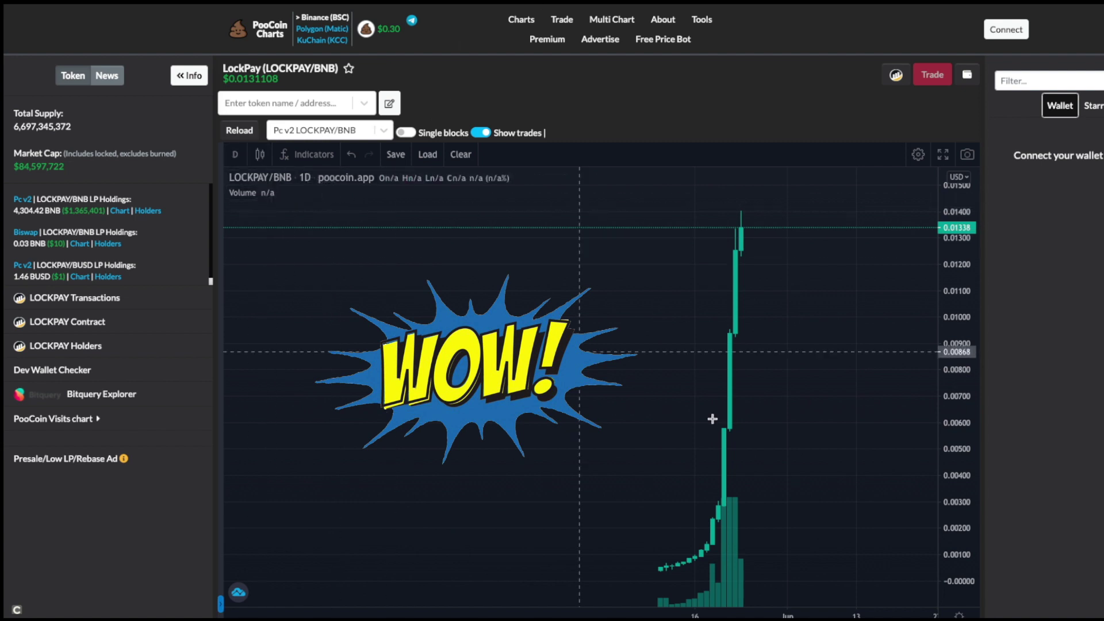
left_click_drag(791, 469, 823, 432)
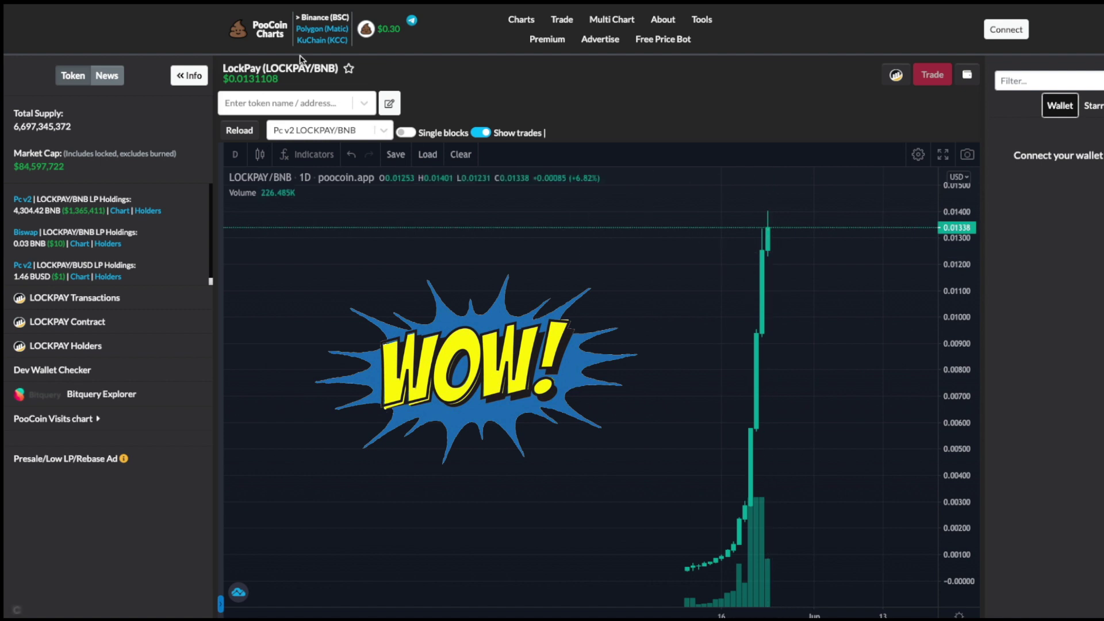
left_click(236, 156)
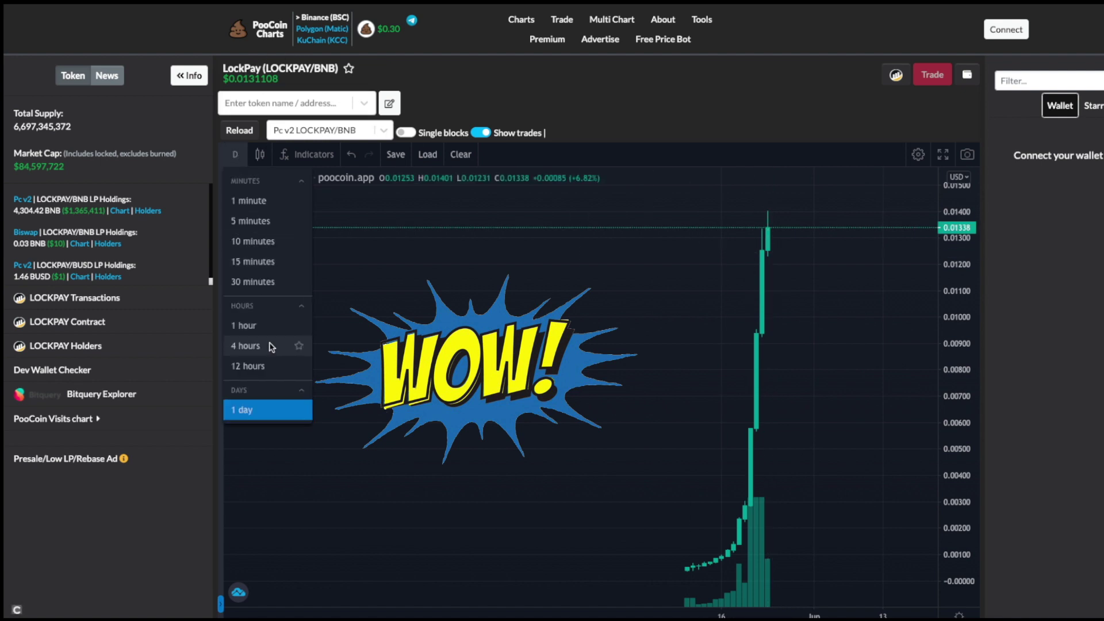
left_click(246, 346)
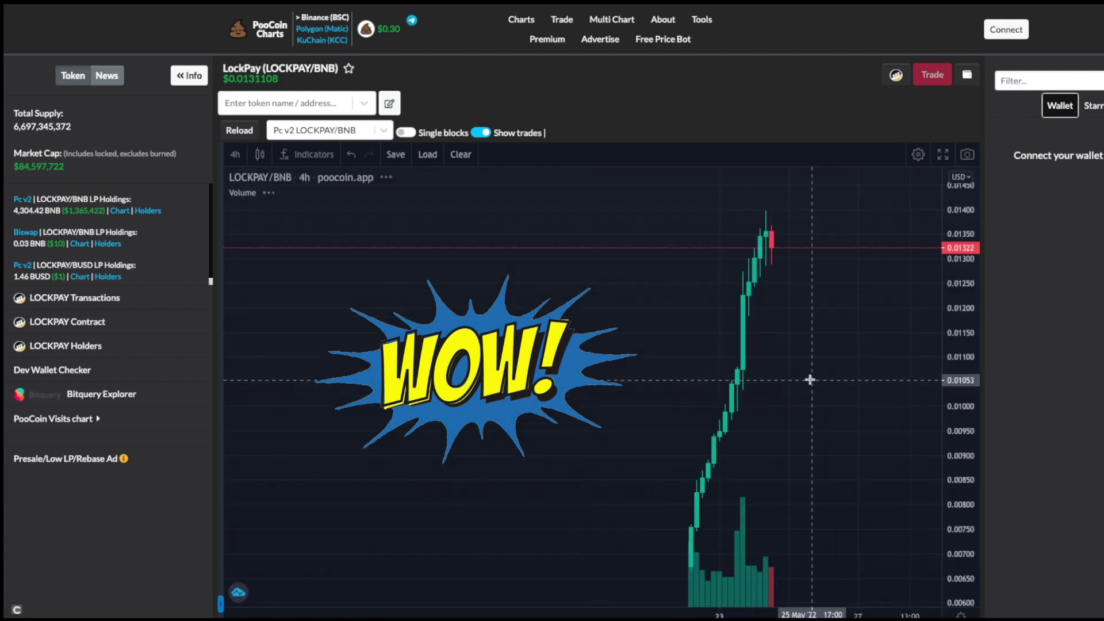
left_click_drag(971, 297, 971, 320)
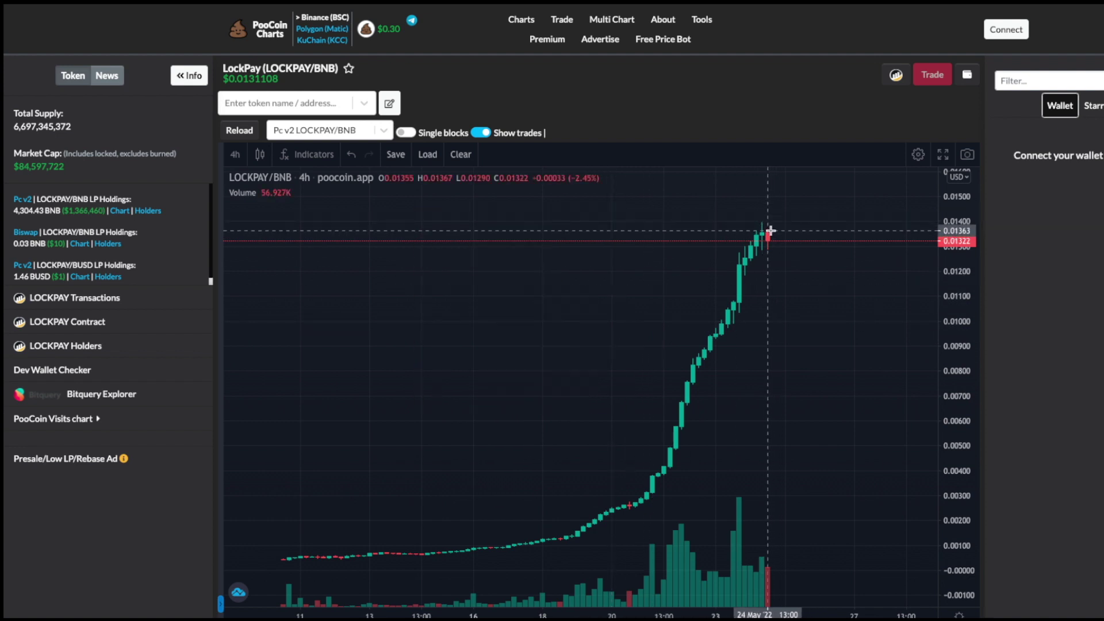
scroll(771, 230, "down", 1)
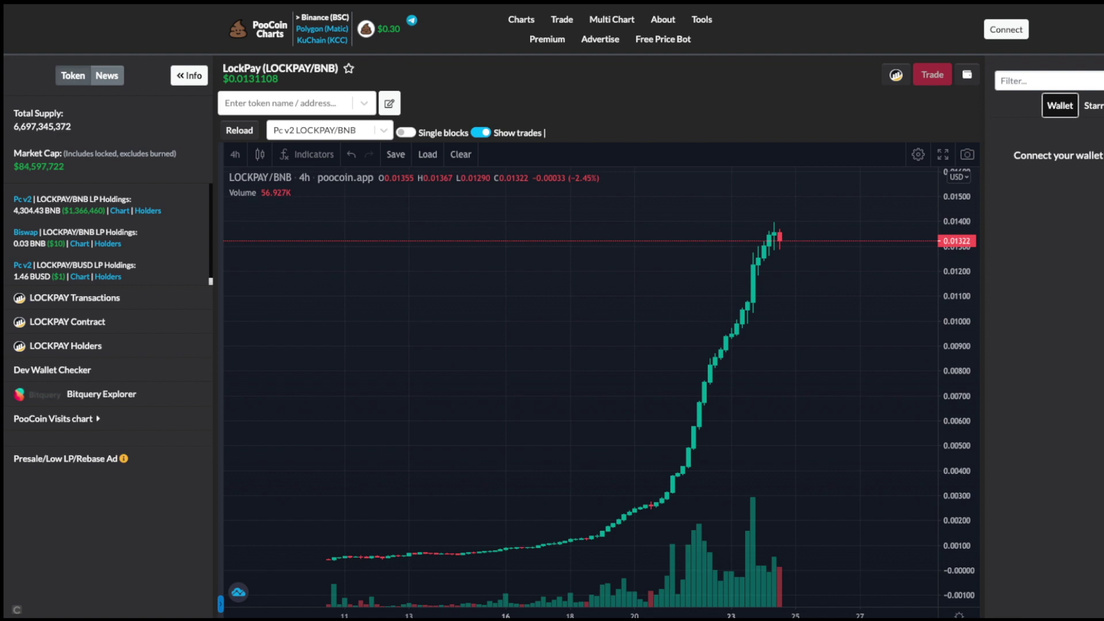
scroll(748, 316, "up", 1)
scroll(748, 314, "up", 1)
scroll(778, 320, "up", 1)
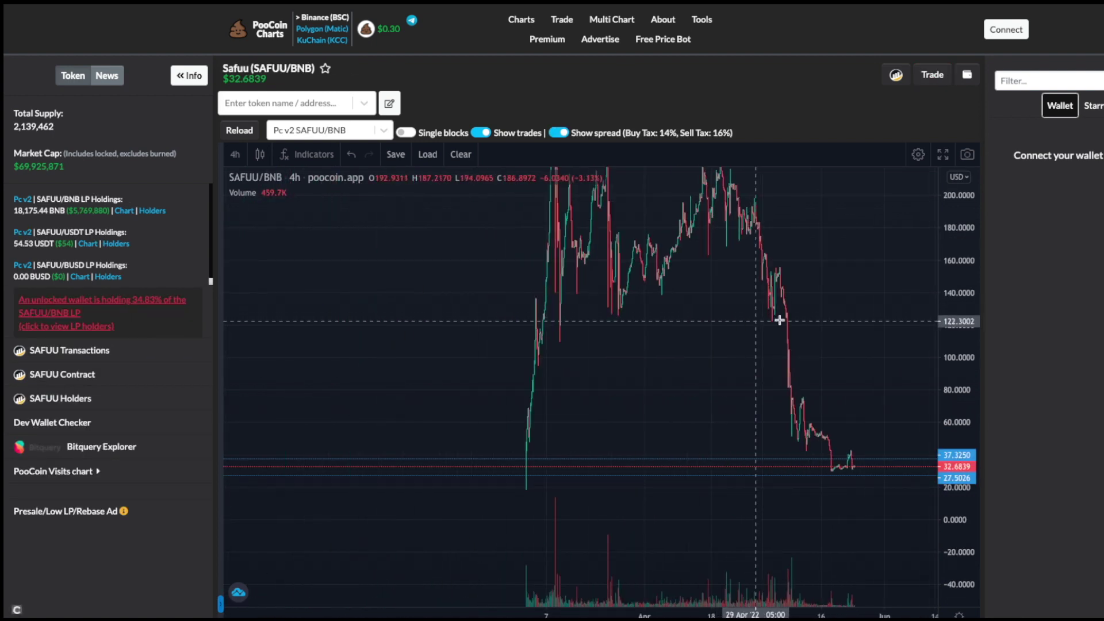
left_click_drag(663, 382, 808, 442)
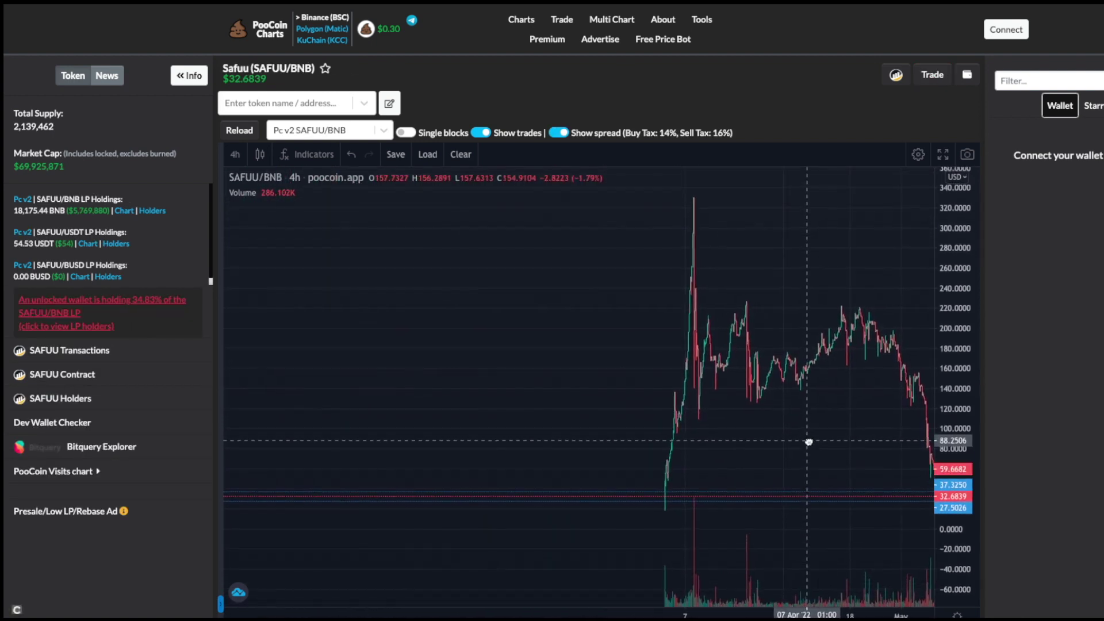